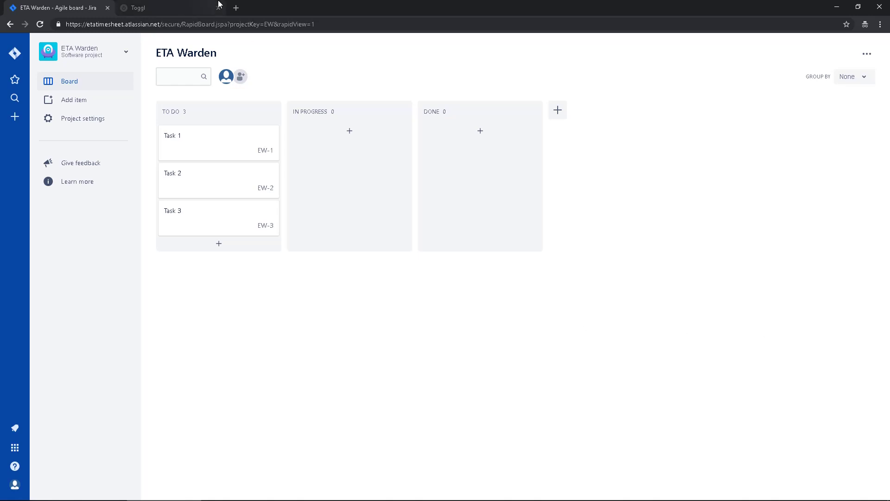
From the ETA Warden board, go through Jira settings > Add-ons to Find new add-ons
left_click(194, 8)
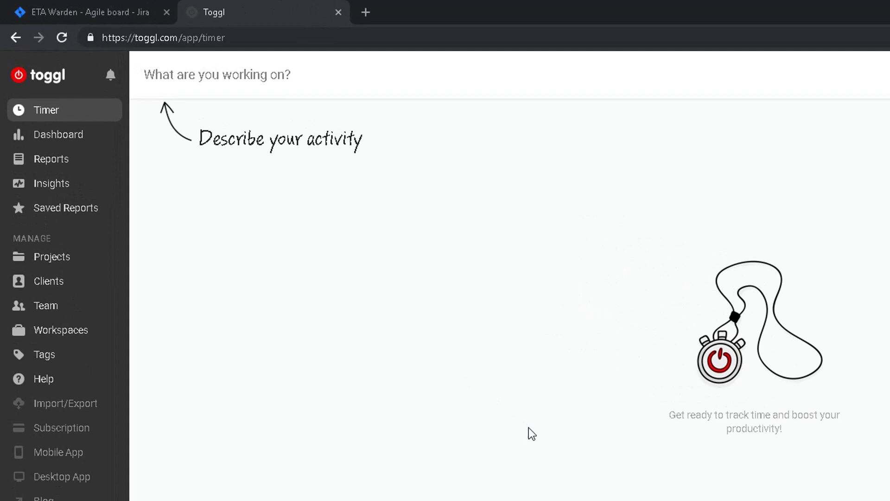
left_click(81, 8)
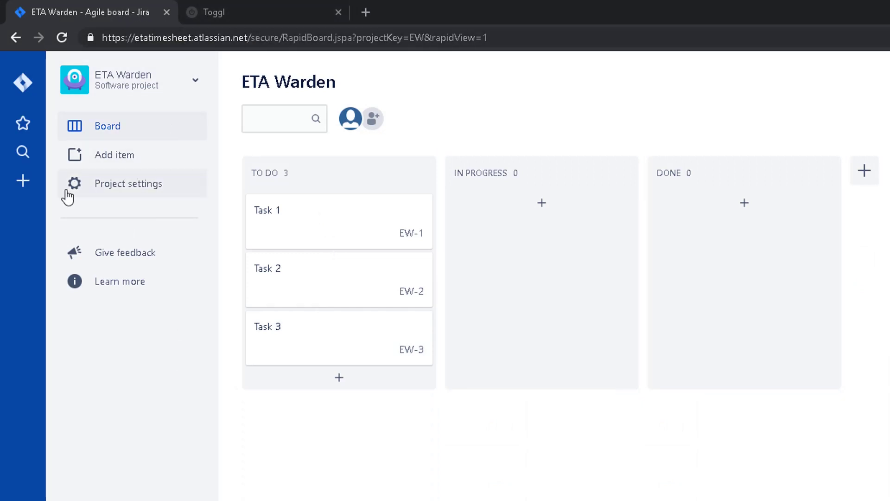
left_click(29, 88)
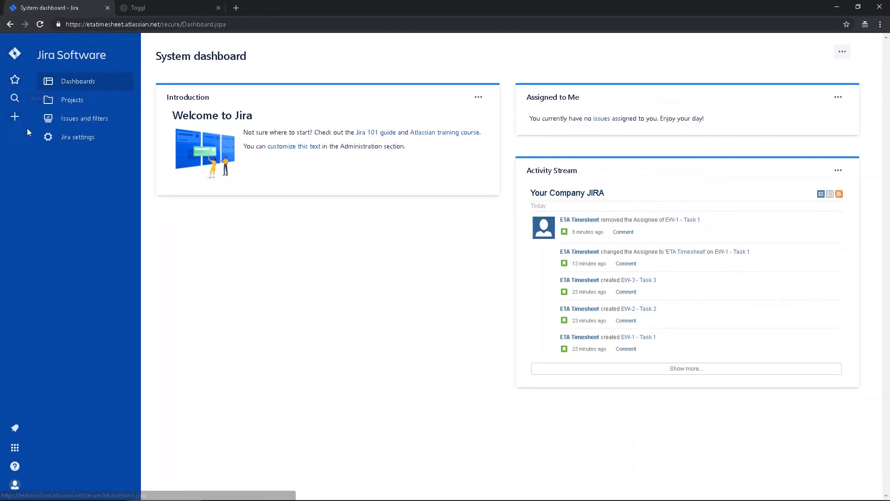
left_click(76, 144)
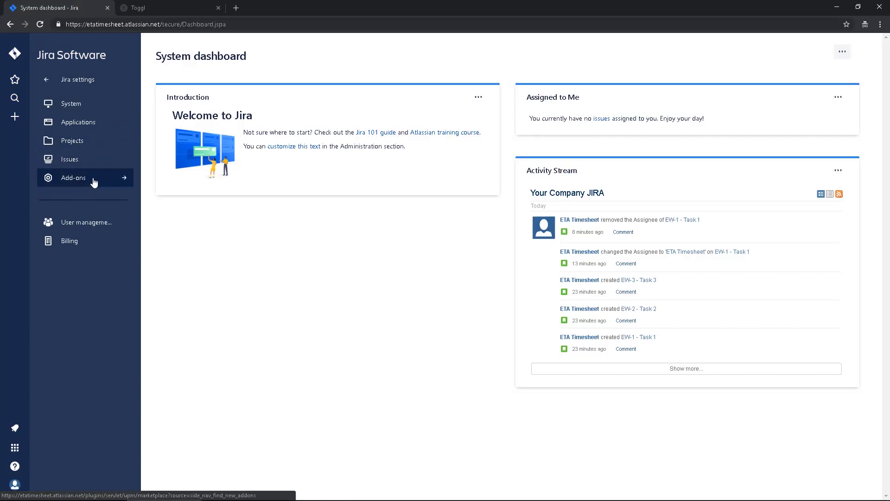
left_click(93, 180)
left_click(96, 180)
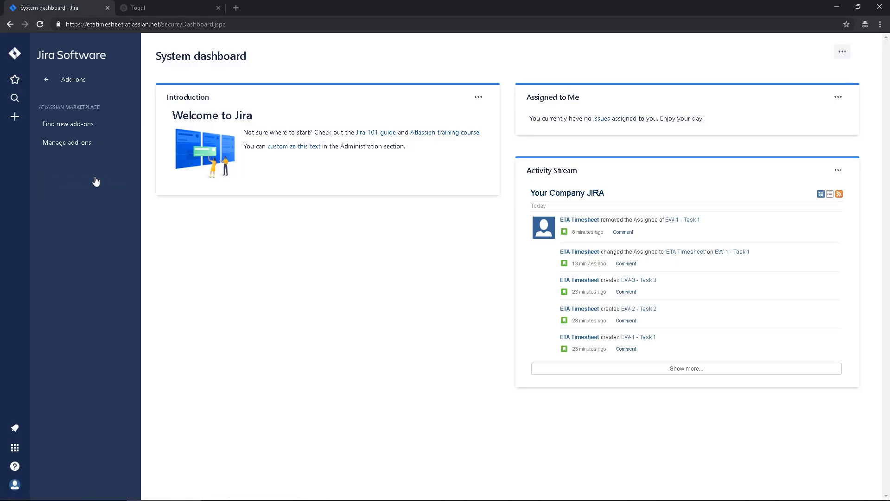
left_click(101, 129)
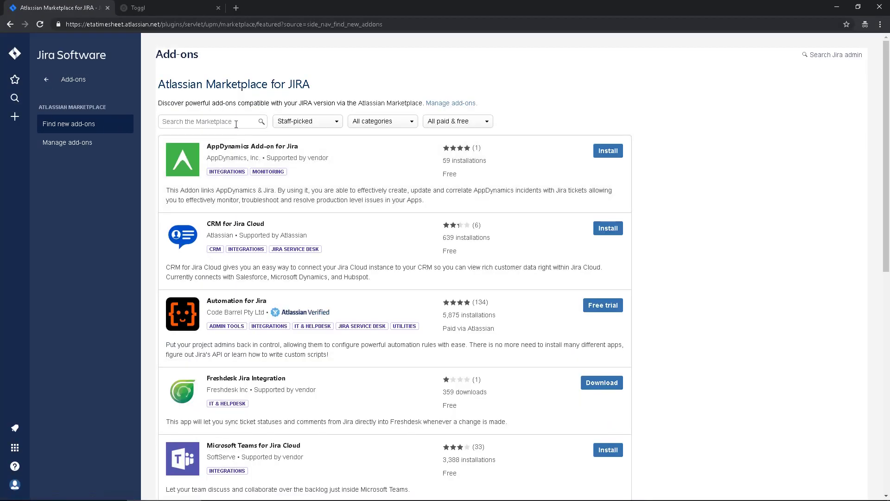
Search the Atlassian Marketplace for 'toggl'
left_click(234, 121)
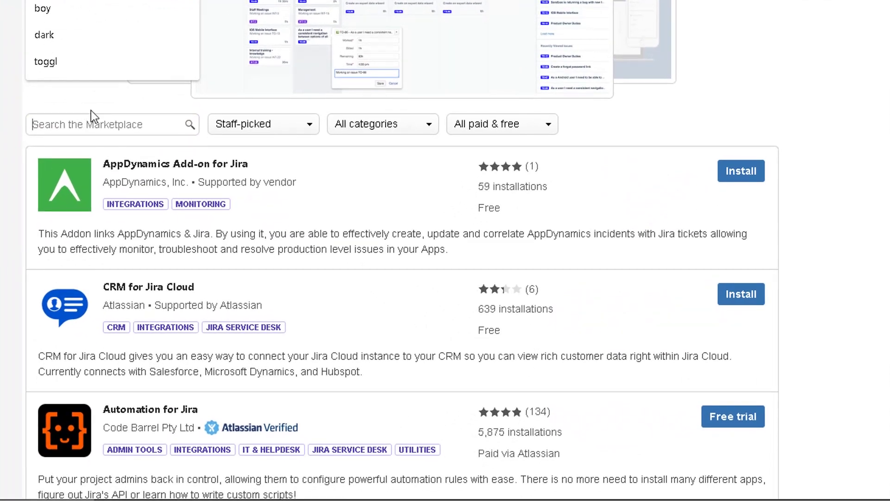
type("tog")
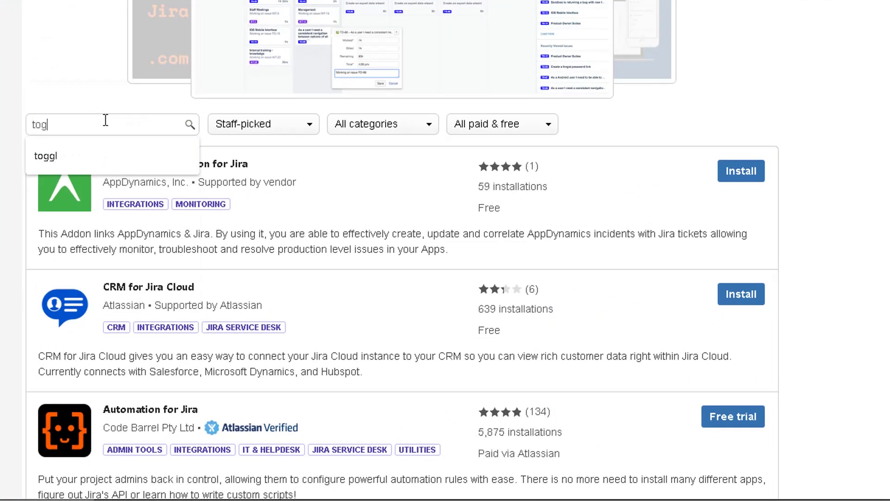
type("gle")
key("BackSpace")
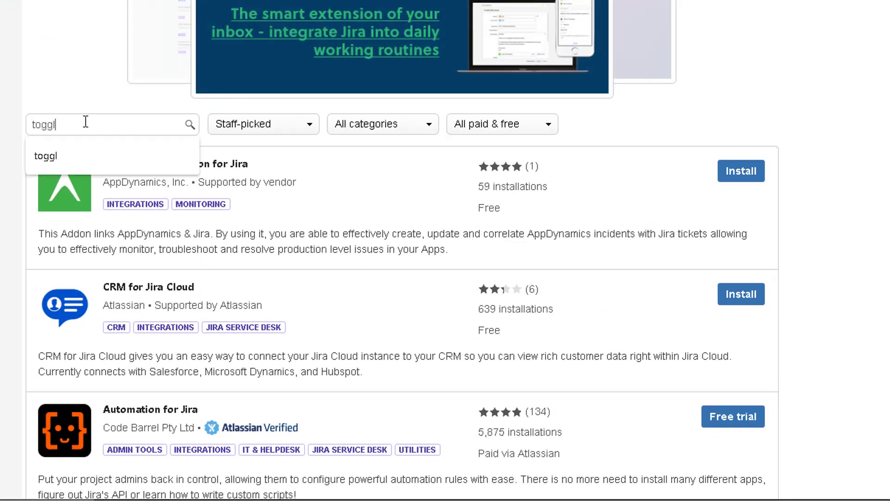
key("Return")
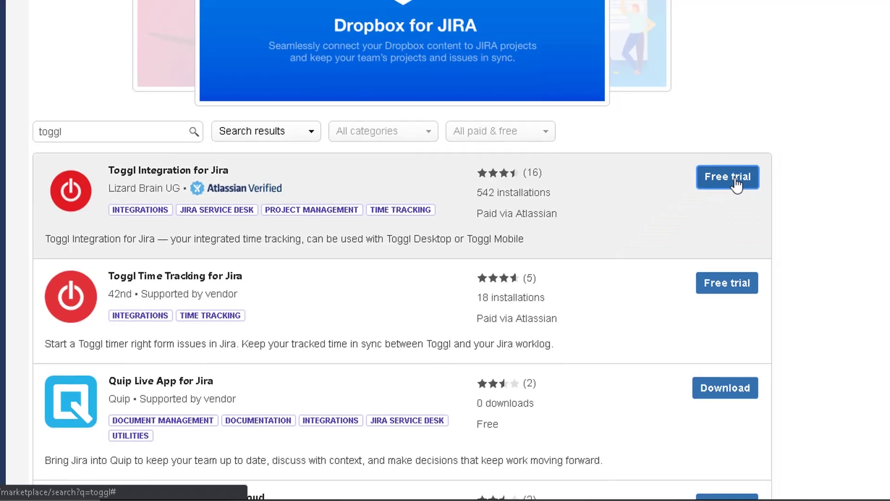
Install Toggl Integration for Jira on a free trial and close the licensed confirmation
left_click(741, 173)
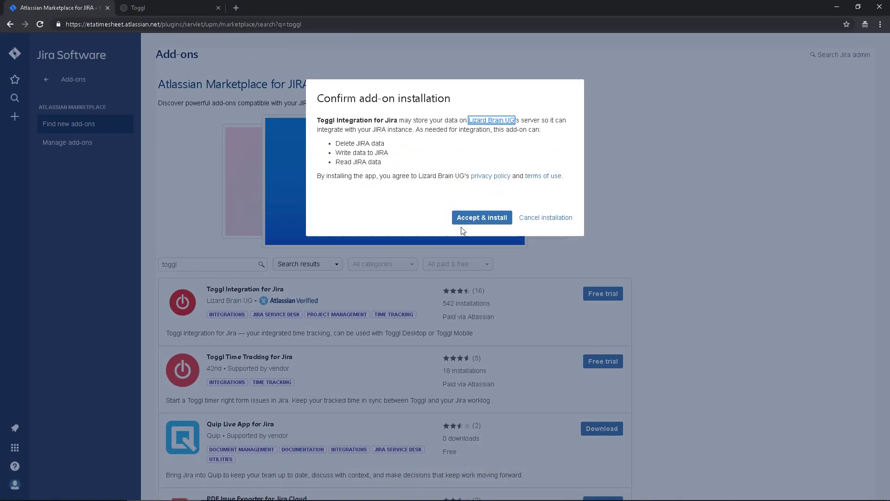
left_click(468, 223)
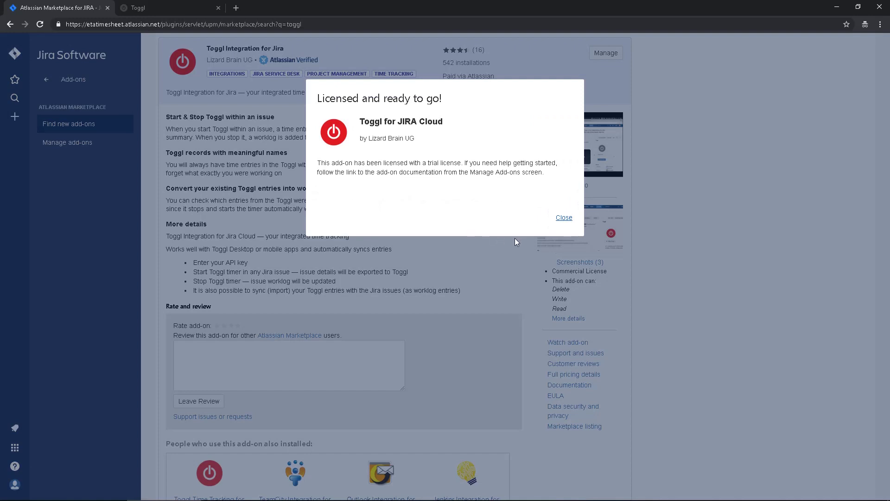
left_click(564, 218)
scroll(436, 250, "up", 2)
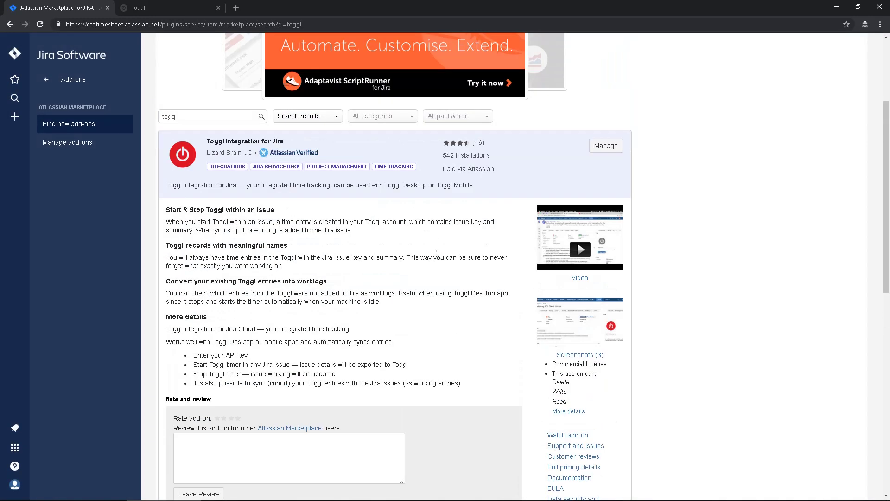
scroll(433, 255, "up", 3)
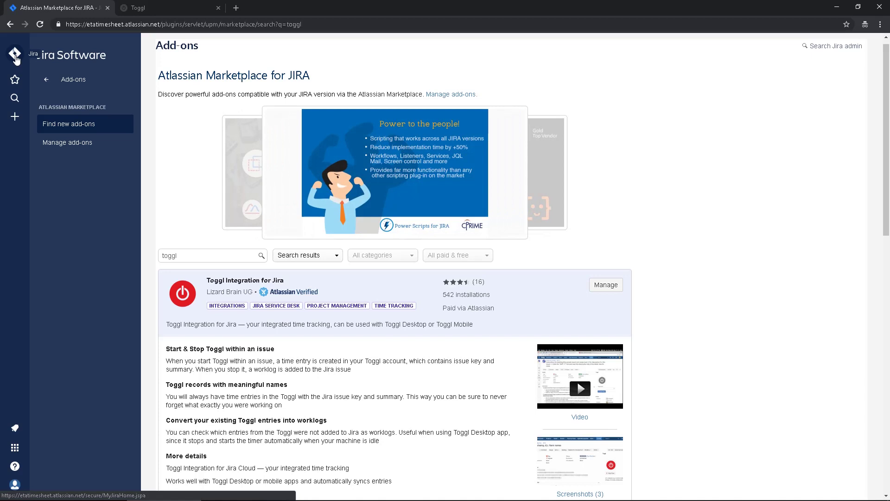
Open Task 1 on the ETA Warden board and launch its Toggl Integration Stop / Start panel
left_click(16, 59)
left_click(74, 106)
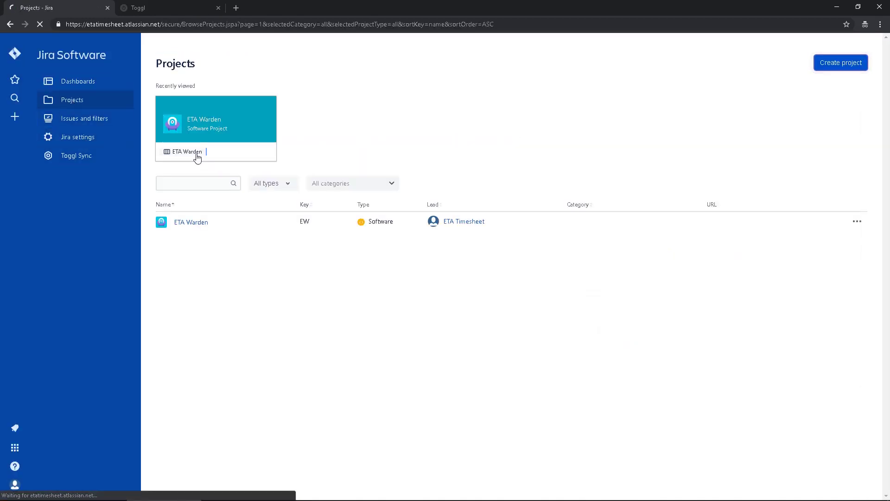
left_click(197, 157)
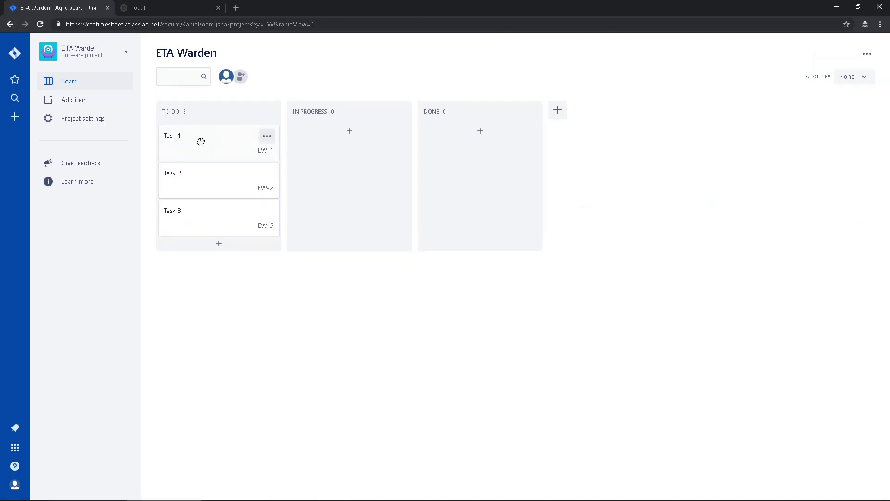
left_click(183, 140)
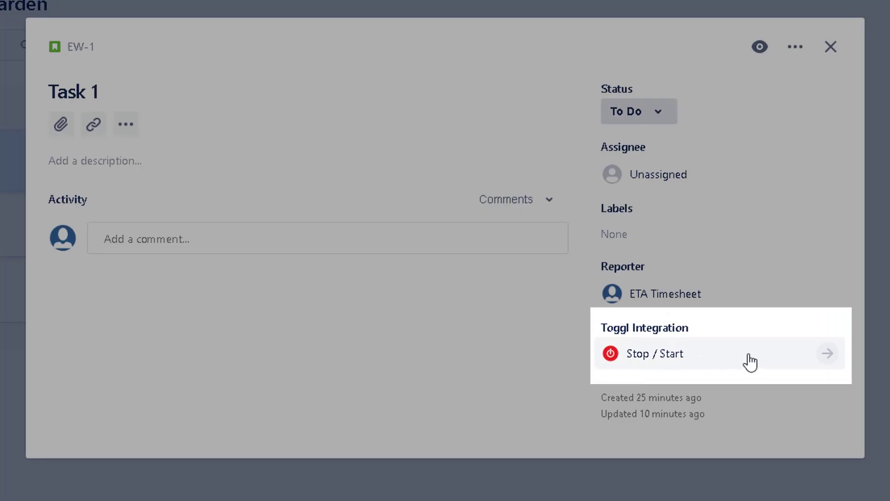
left_click(750, 362)
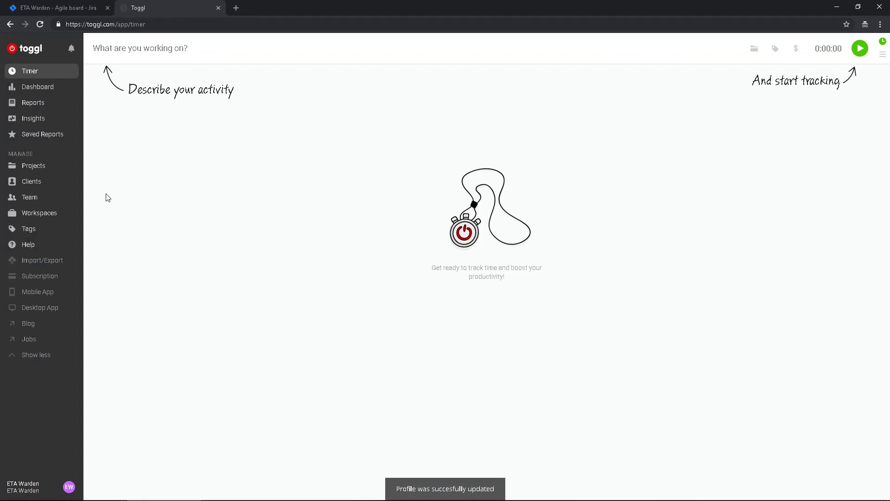
left_click(59, 485)
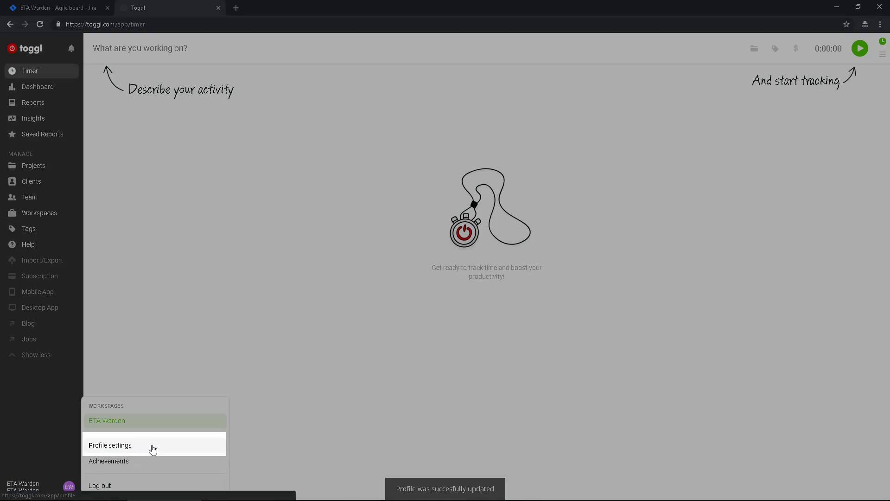
left_click(153, 449)
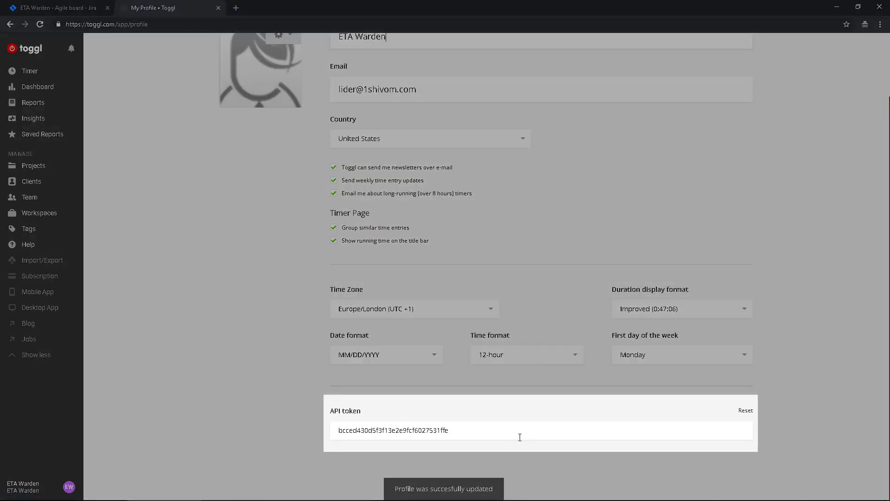
left_click_drag(521, 429, 300, 424)
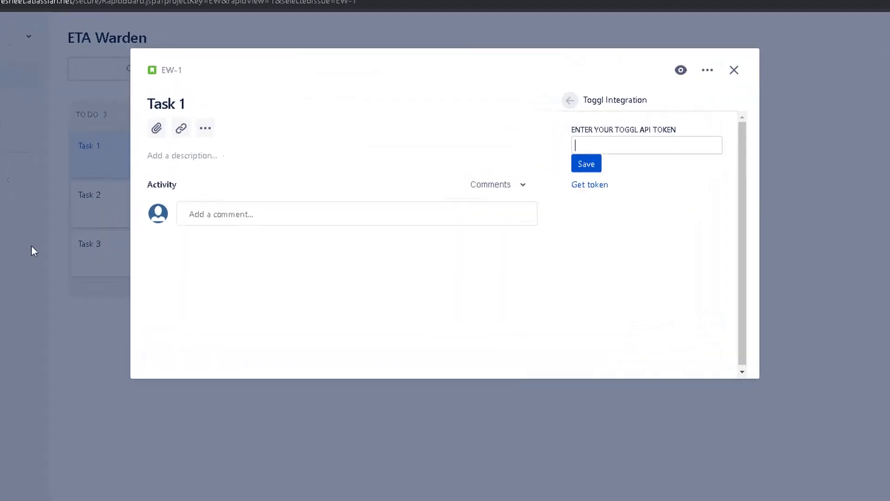
key("ctrl+v")
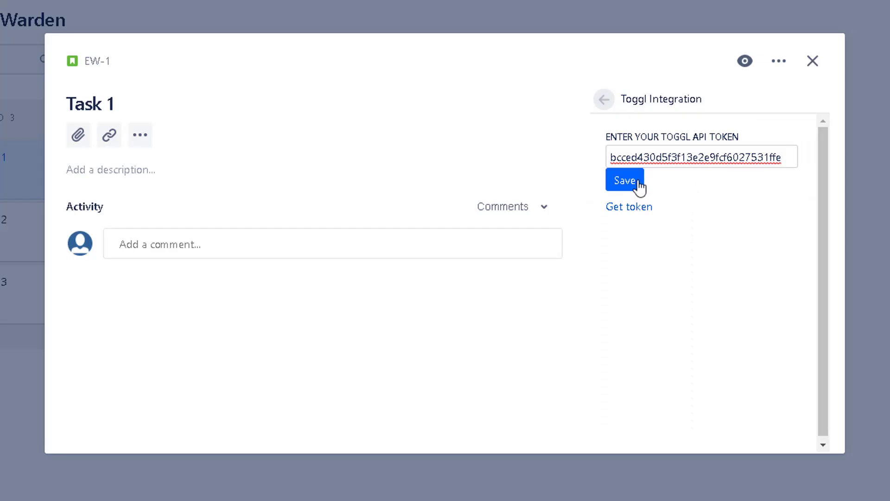
Save the API token, start the Task 1 timer, and confirm it runs on Toggl's Timer page
left_click(639, 186)
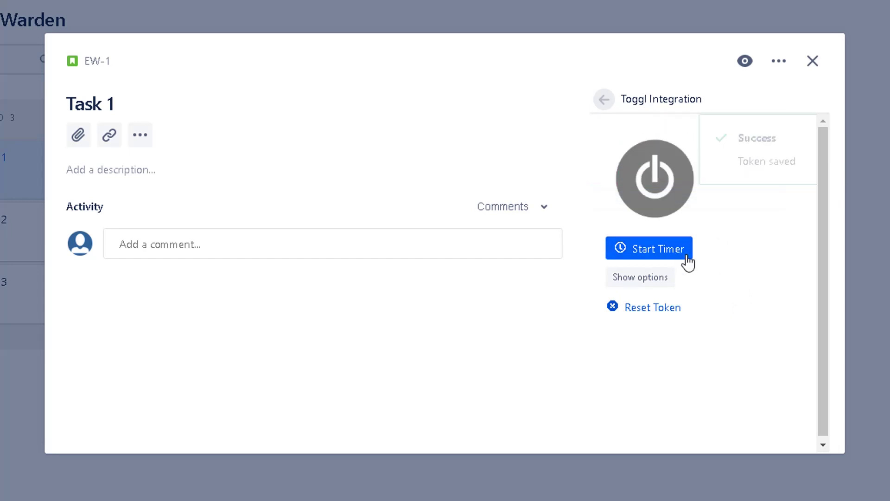
left_click(688, 260)
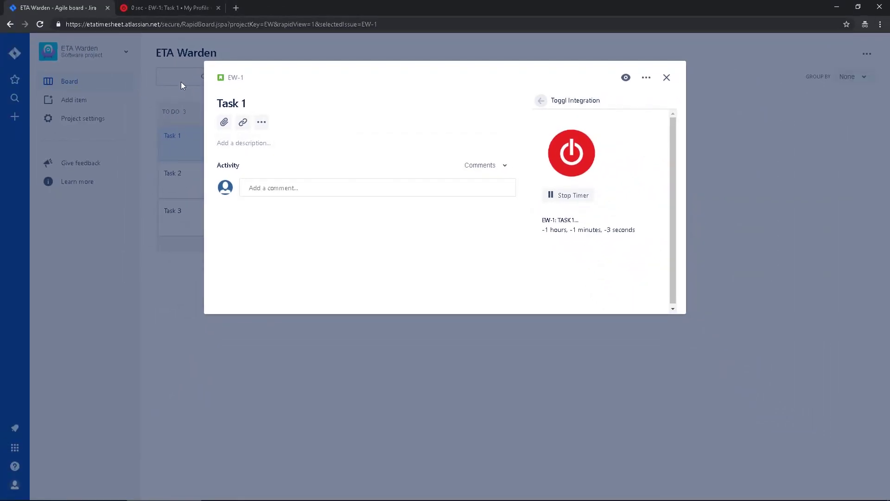
left_click(174, 8)
left_click(32, 76)
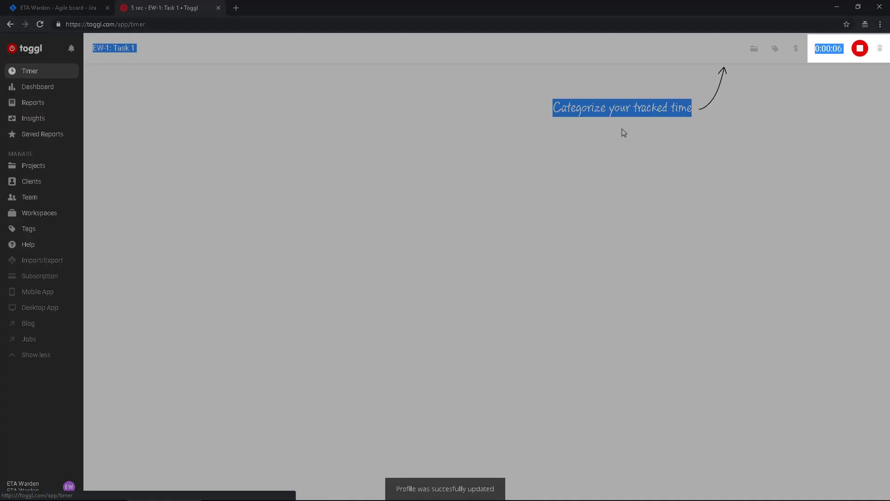
left_click(512, 144)
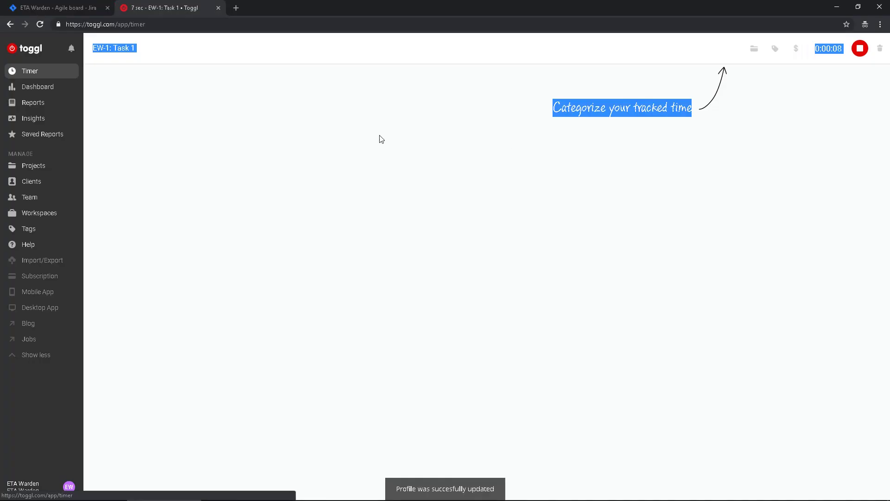
Stop the Task 1 timer in Jira and close the issue
left_click(70, 8)
left_click(570, 196)
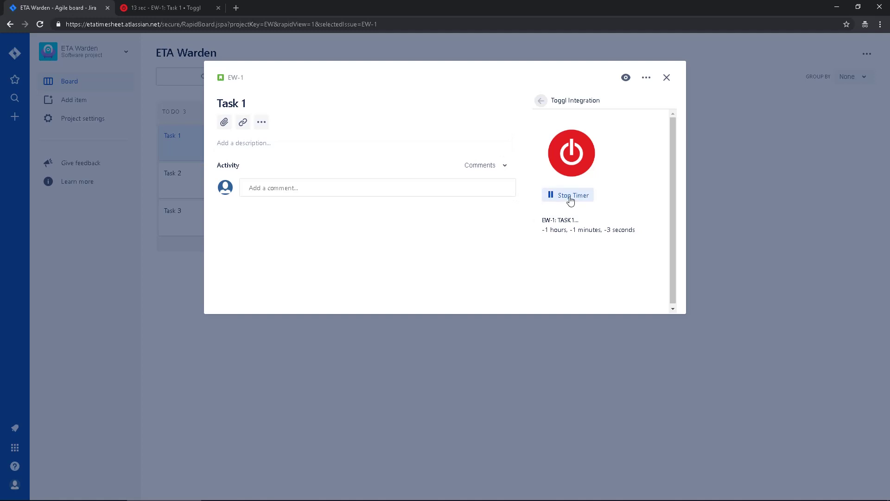
left_click(667, 77)
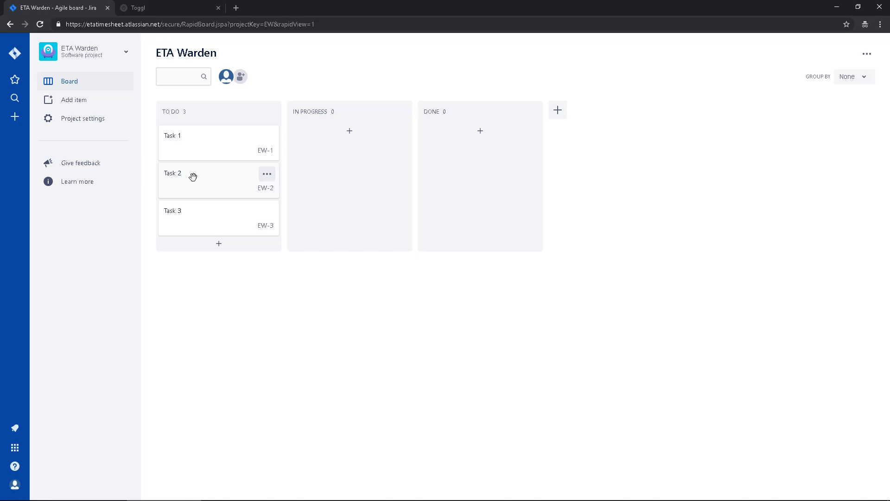
Open Task 2, set its Toggl project to ETA Warden Project XYZ, and start the timer
left_click(193, 178)
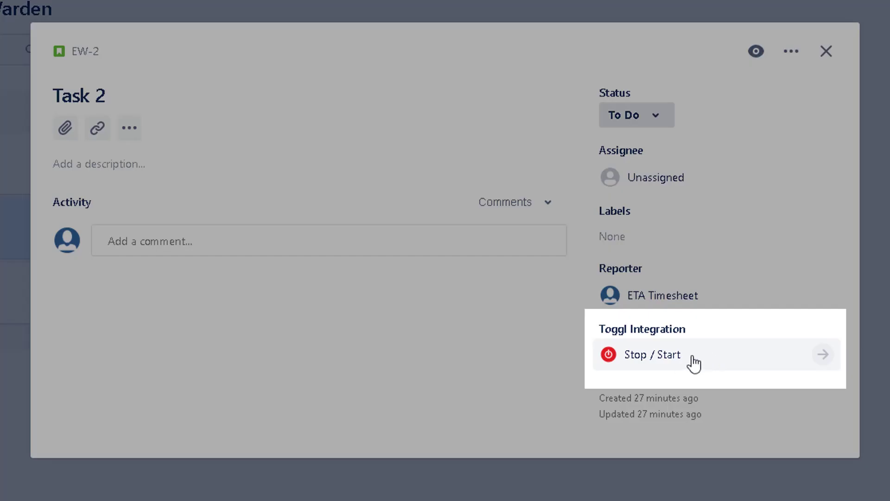
left_click(694, 364)
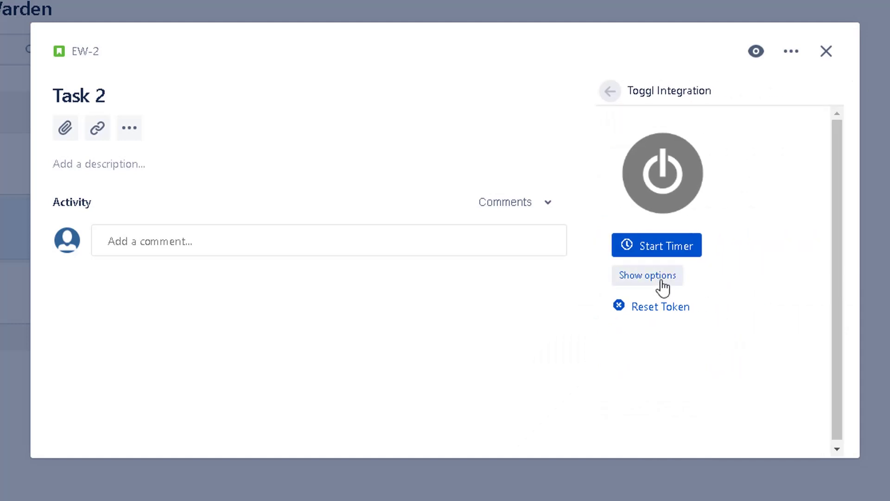
left_click(661, 281)
scroll(775, 294, "down", 4)
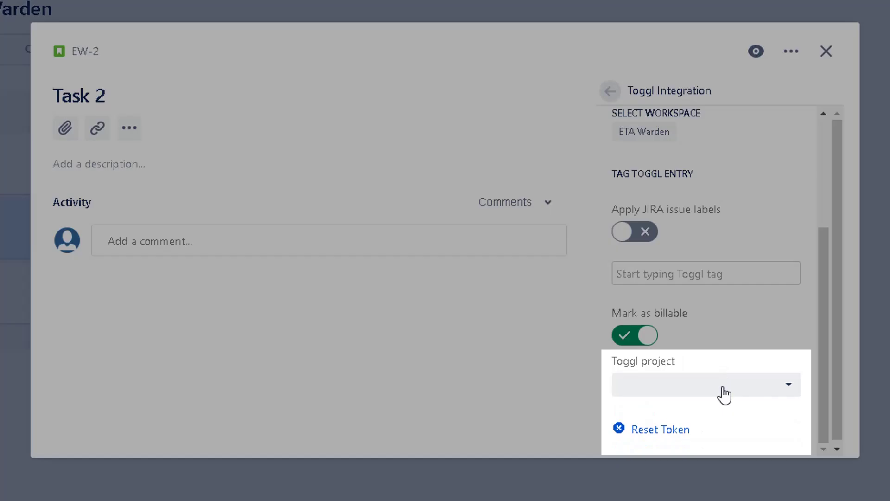
left_click(728, 387)
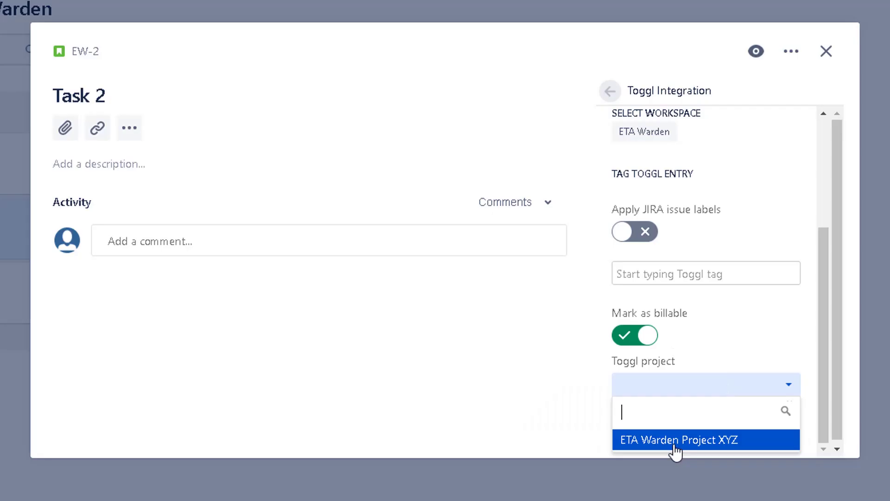
left_click(675, 443)
scroll(733, 449, "up", 4)
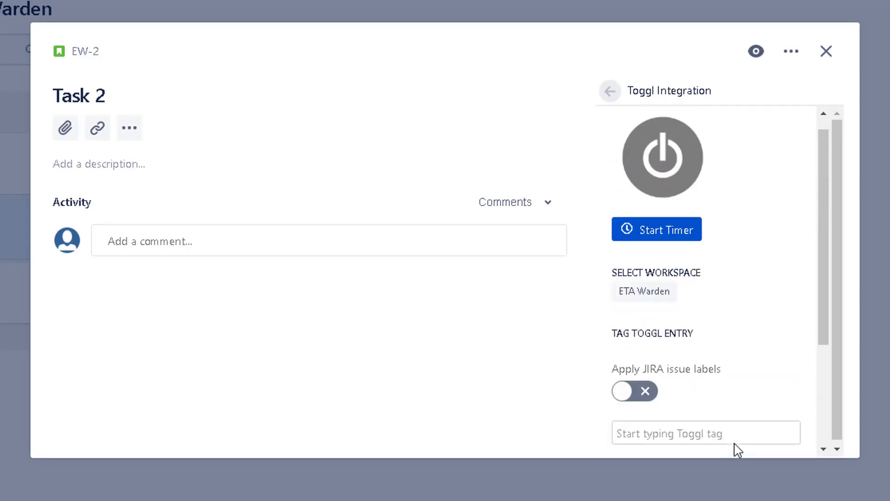
left_click(658, 229)
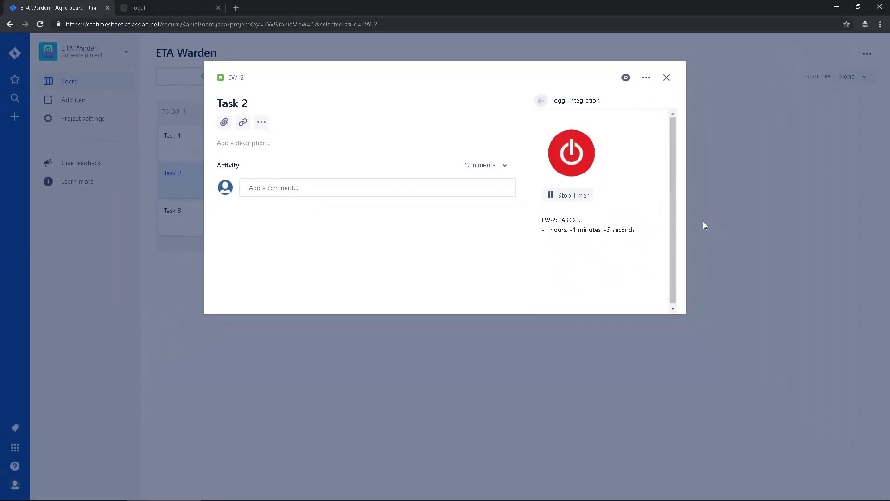
Inspect the running EW-2: Task 2 entry's description and duration in Toggl without changing them
left_click(158, 7)
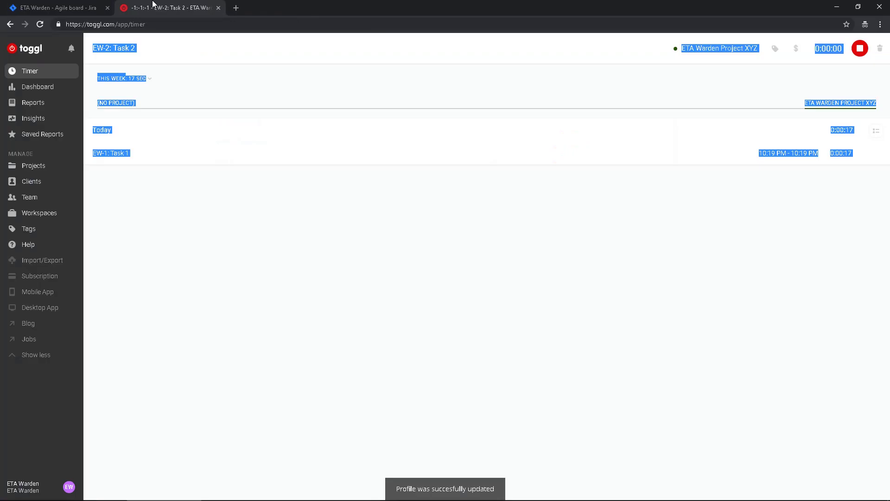
left_click(233, 213)
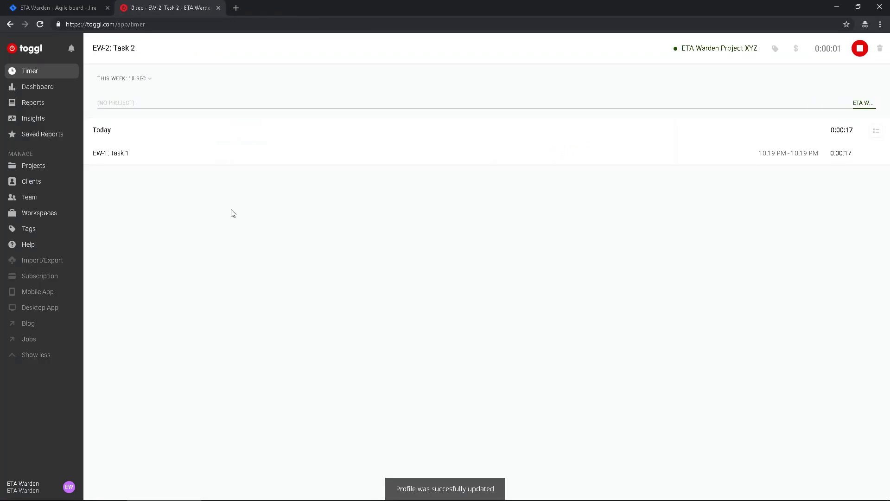
left_click(128, 50)
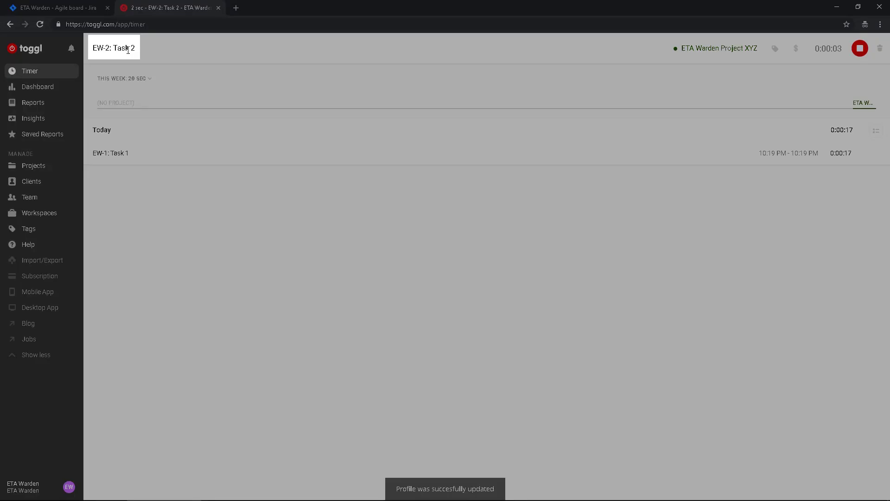
left_click(343, 72)
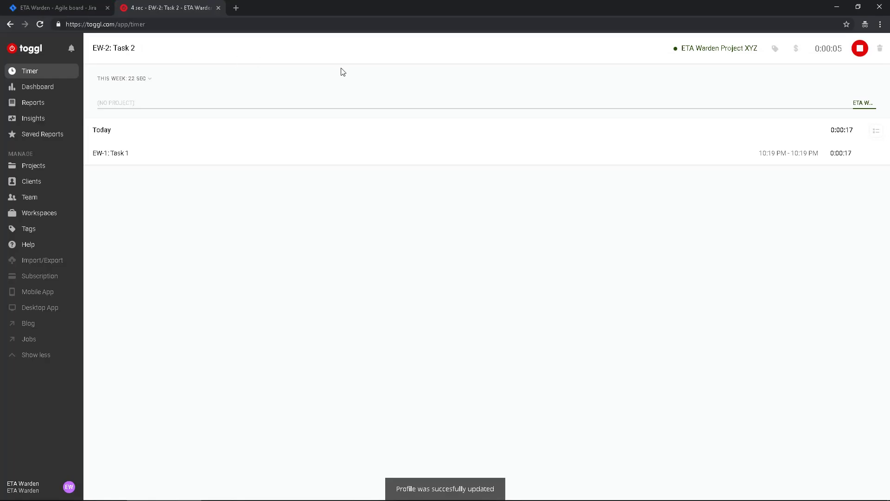
left_click(841, 62)
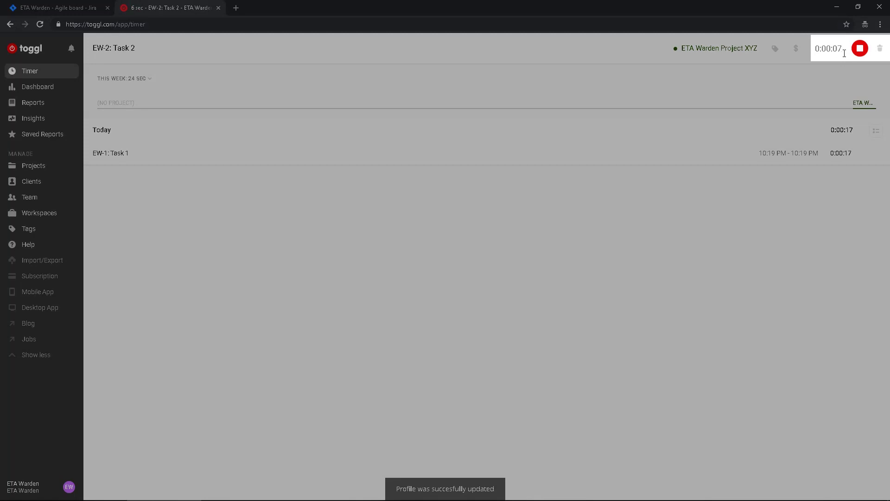
left_click(276, 155)
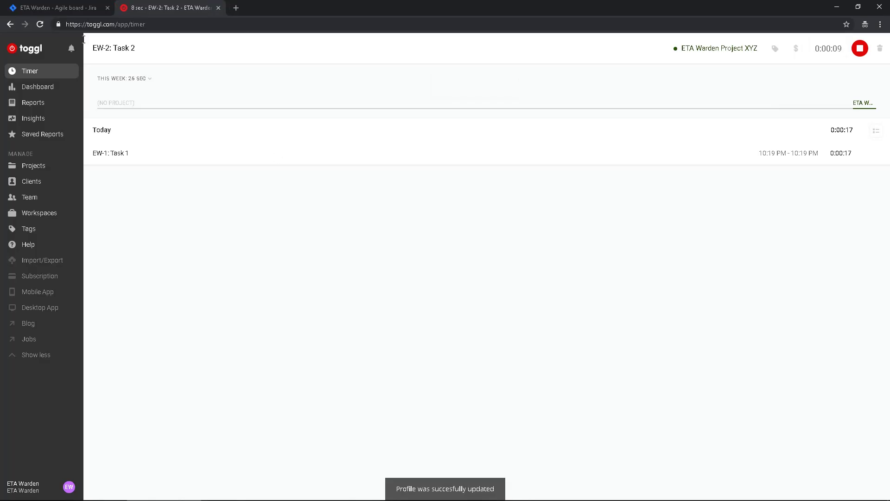
Stop the Task 2 timer in Jira and view the logged entries in Toggl
left_click(56, 8)
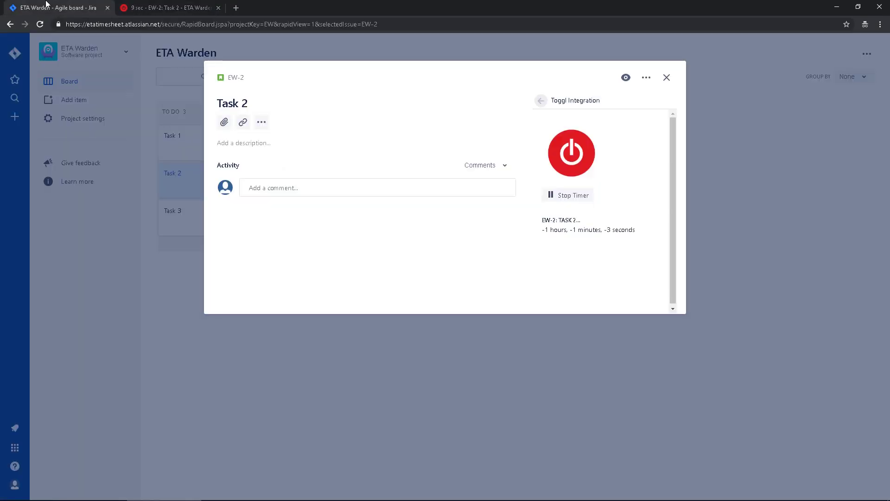
left_click(566, 197)
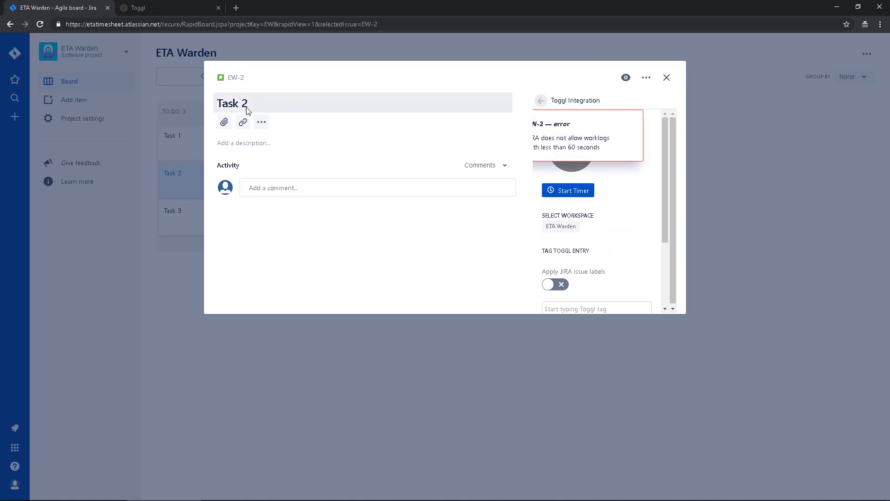
left_click(158, 3)
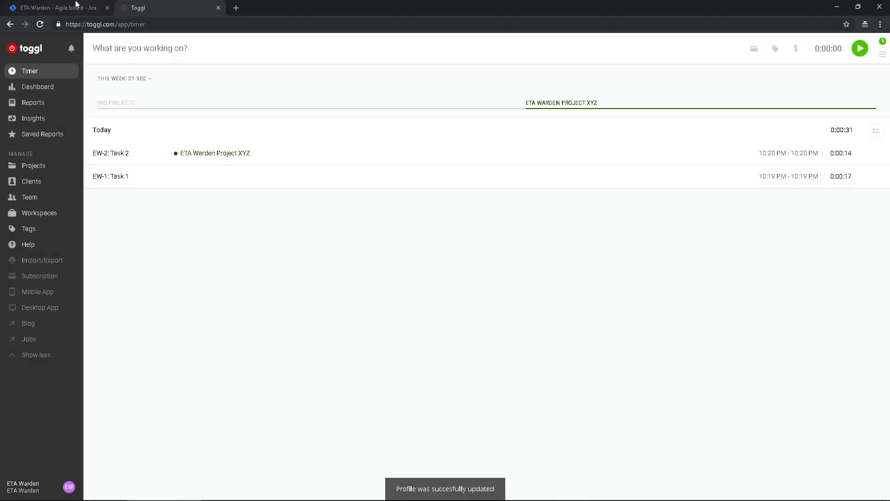
Switch back to the 'ETA Warden - Agile board - Jira' tab
left_click(72, 6)
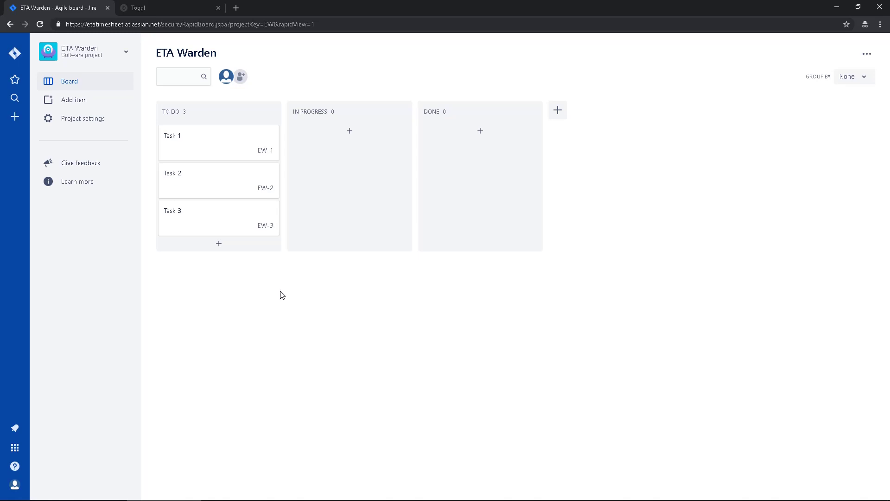